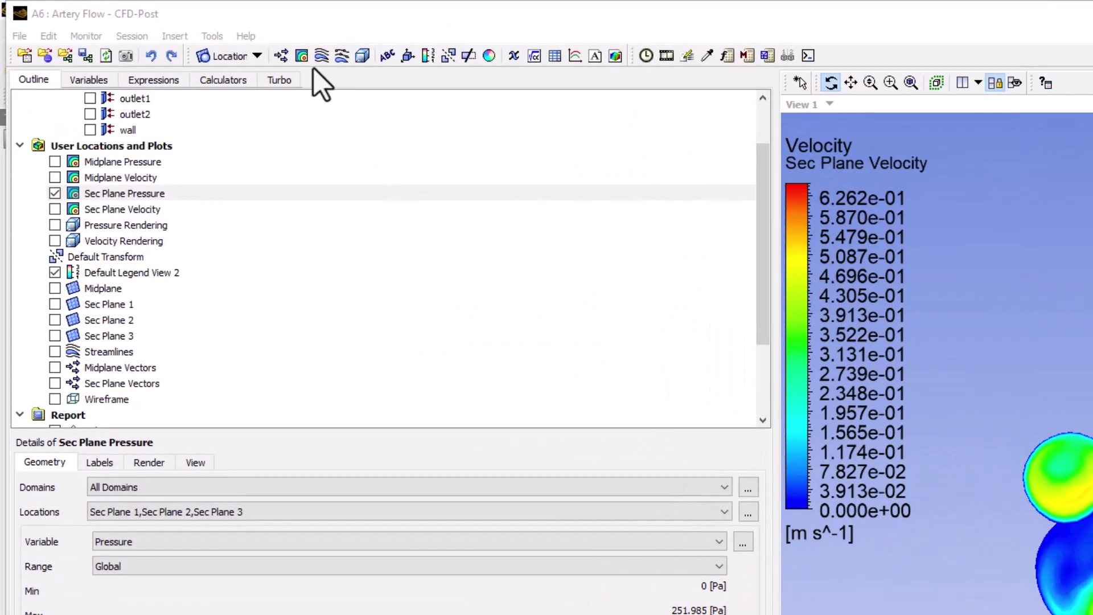
Insert a new contour plot and name it 'Wall Shear Contours'
click(303, 55)
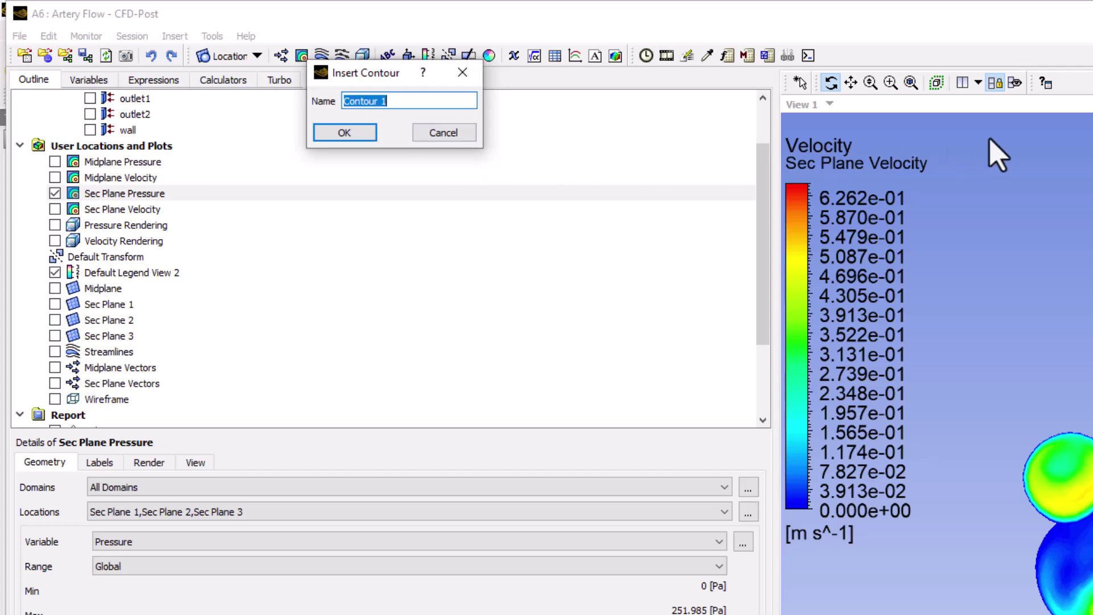
text(Wall Shear Contours)
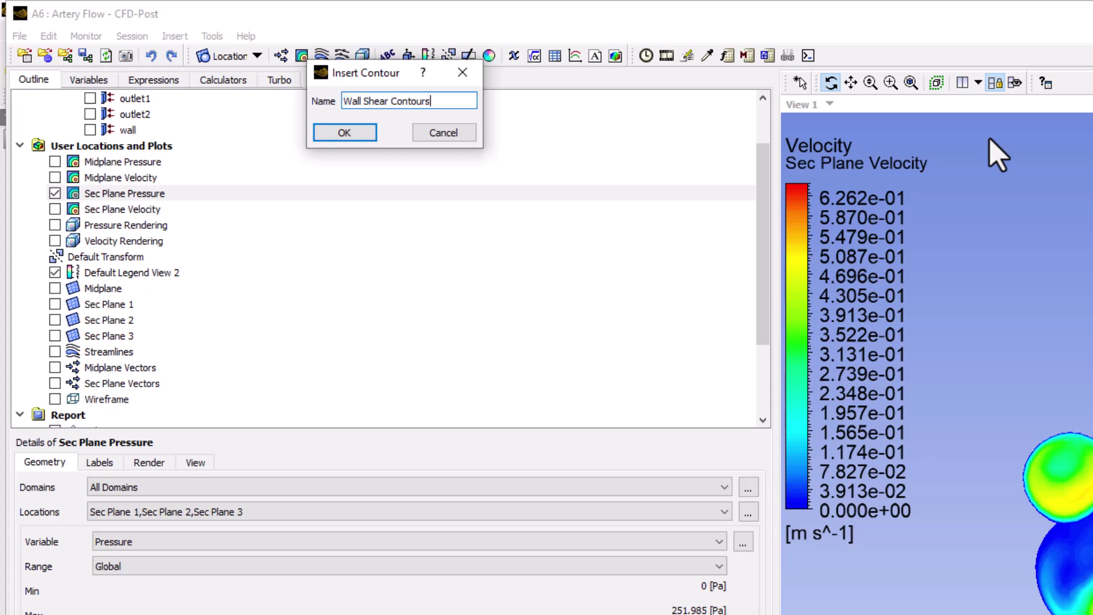
click(348, 134)
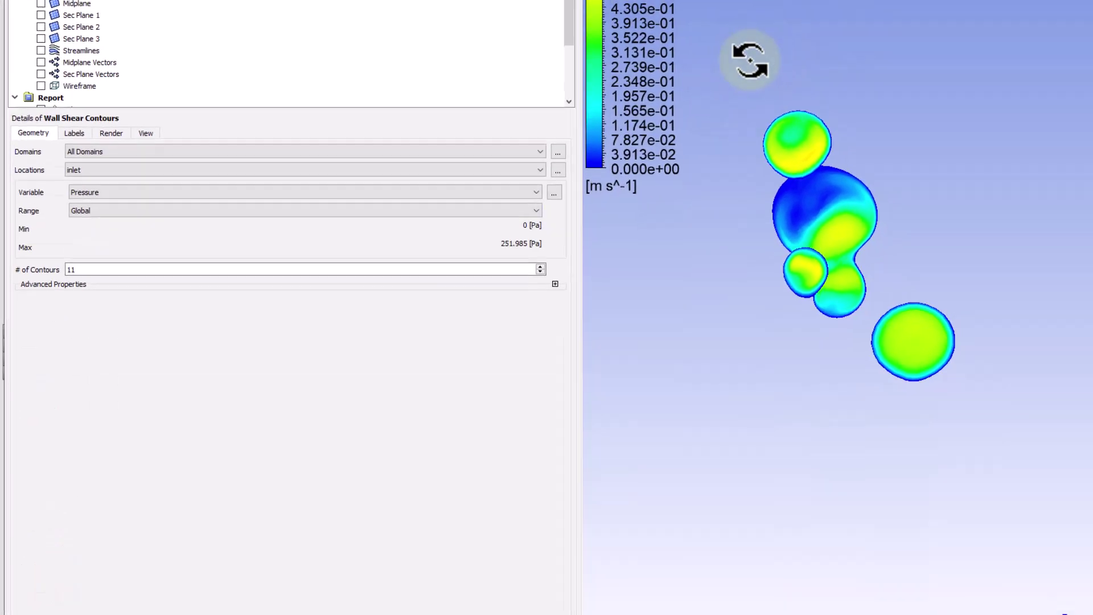
Set the contour location to wall, variable to Wall Shear and contour count to 101, then apply
click(895, 456)
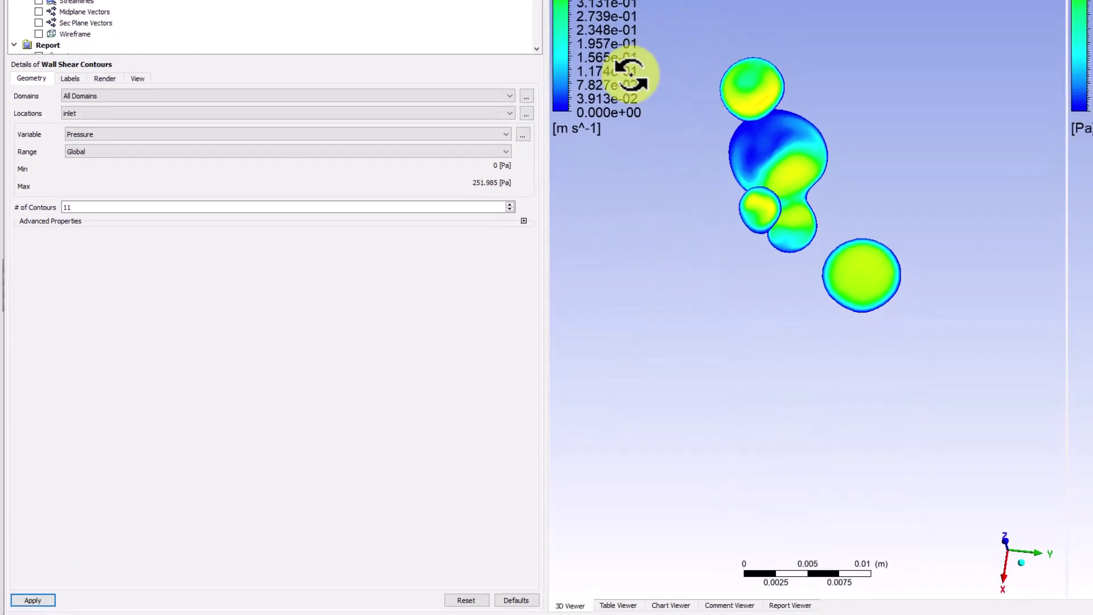
click(505, 111)
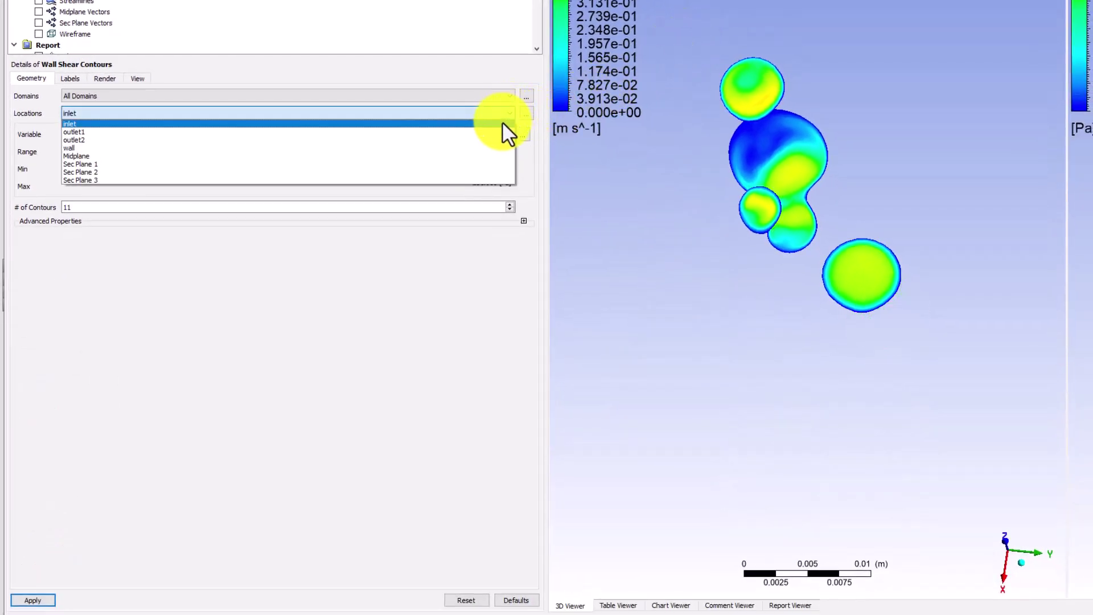
click(497, 148)
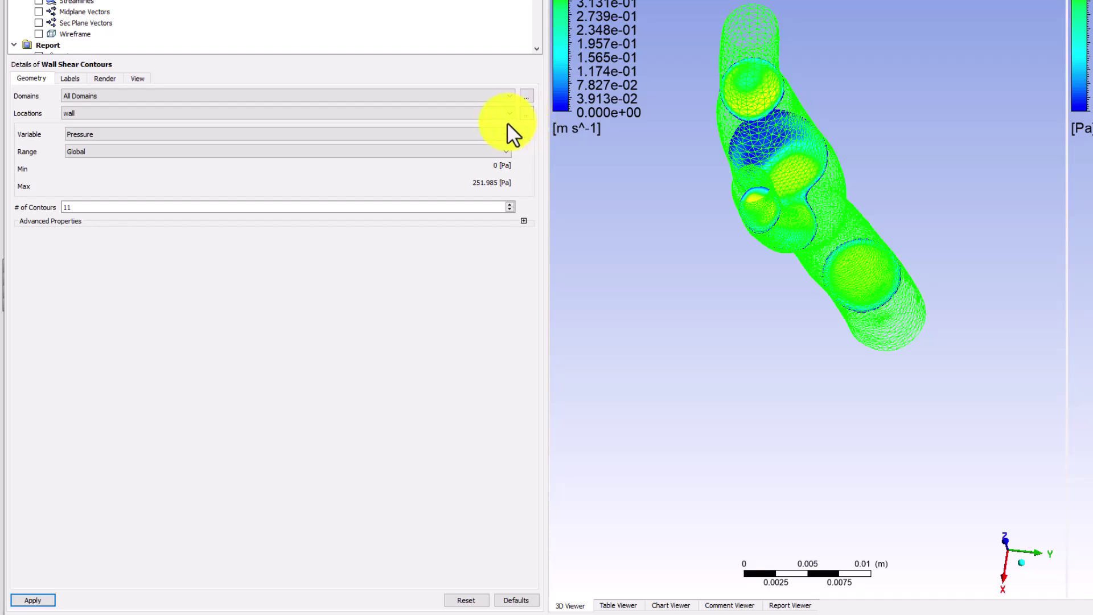
click(421, 135)
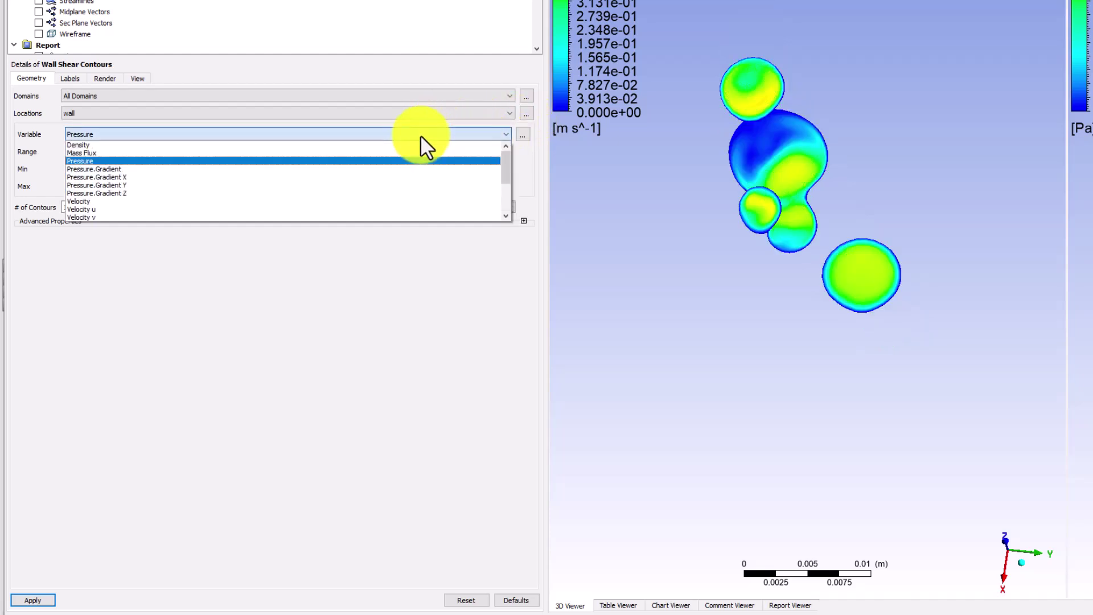
scroll(408, 158, down, 2)
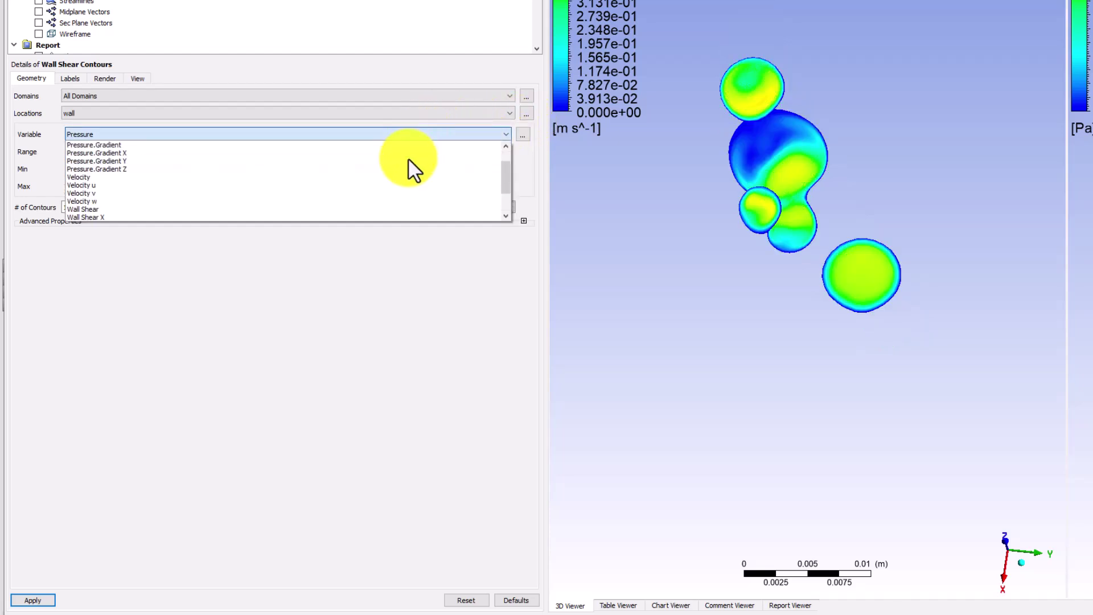
click(204, 186)
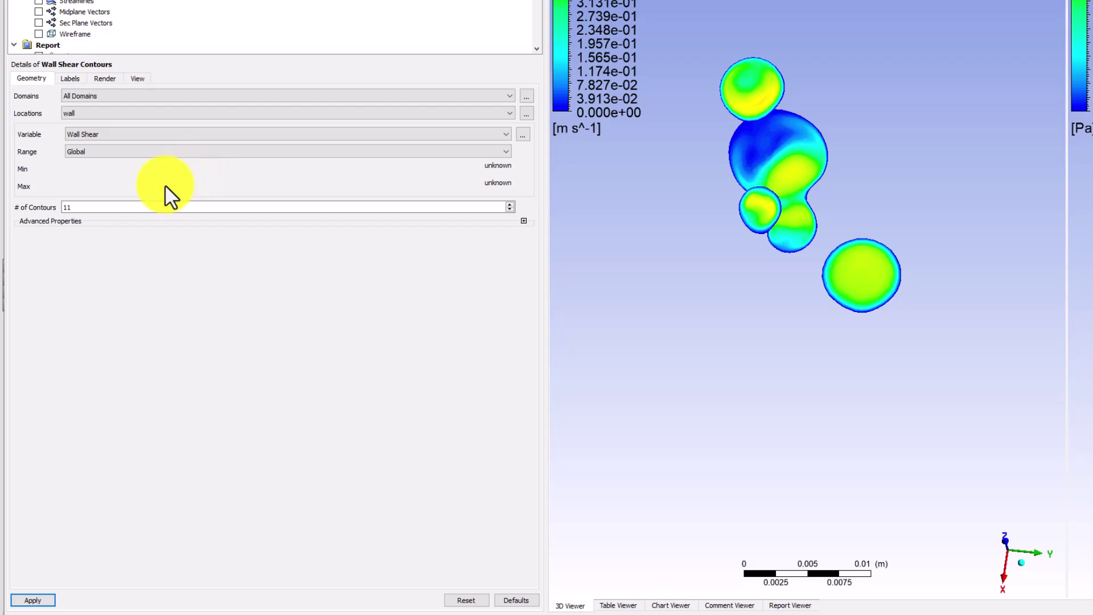
click(90, 206)
key(BackSpace)
key(BackSpace)
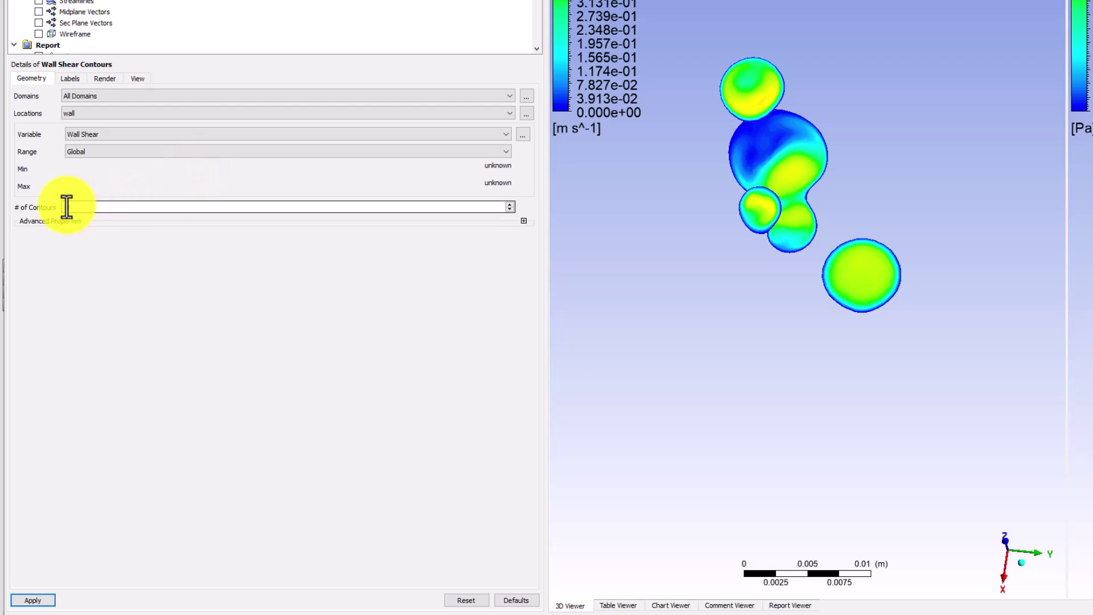
text(101)
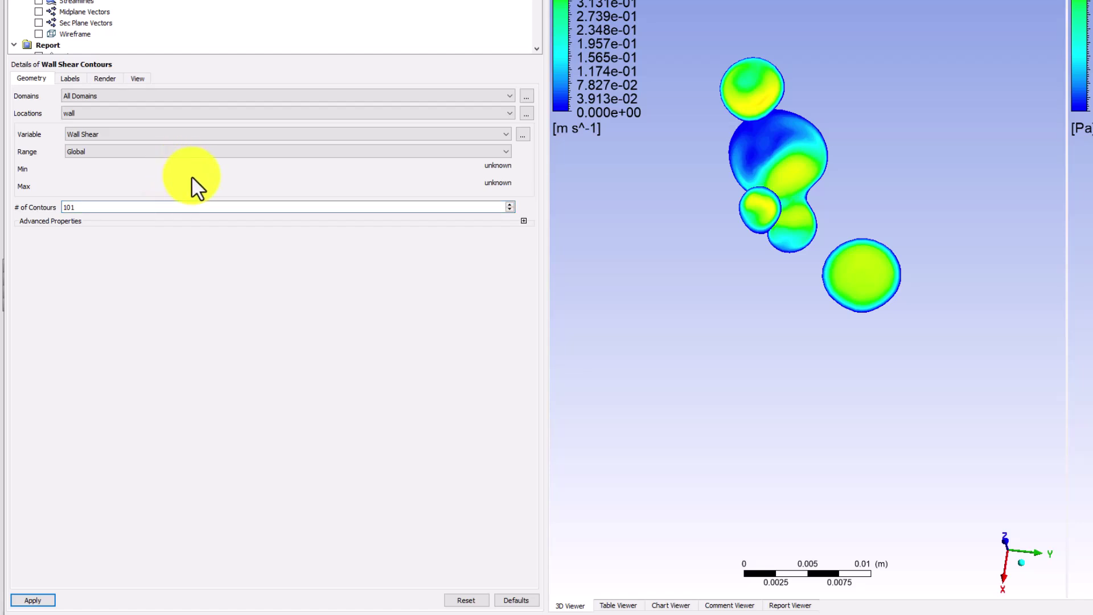
click(24, 602)
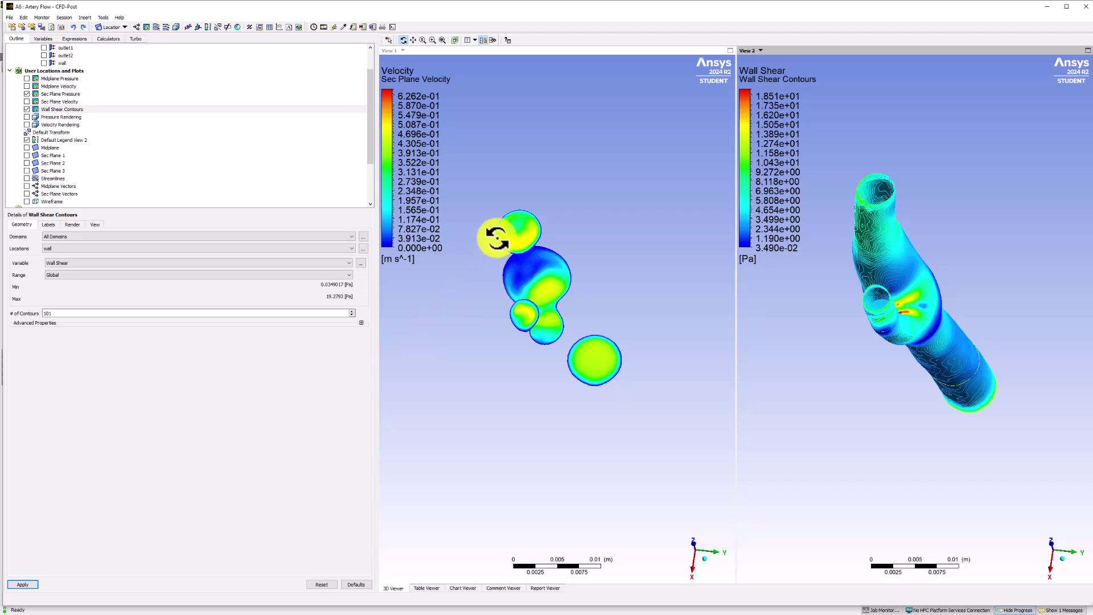
Use a single-view layout showing Wall Shear Contours with Sec Plane Velocity hidden
click(473, 40)
click(474, 50)
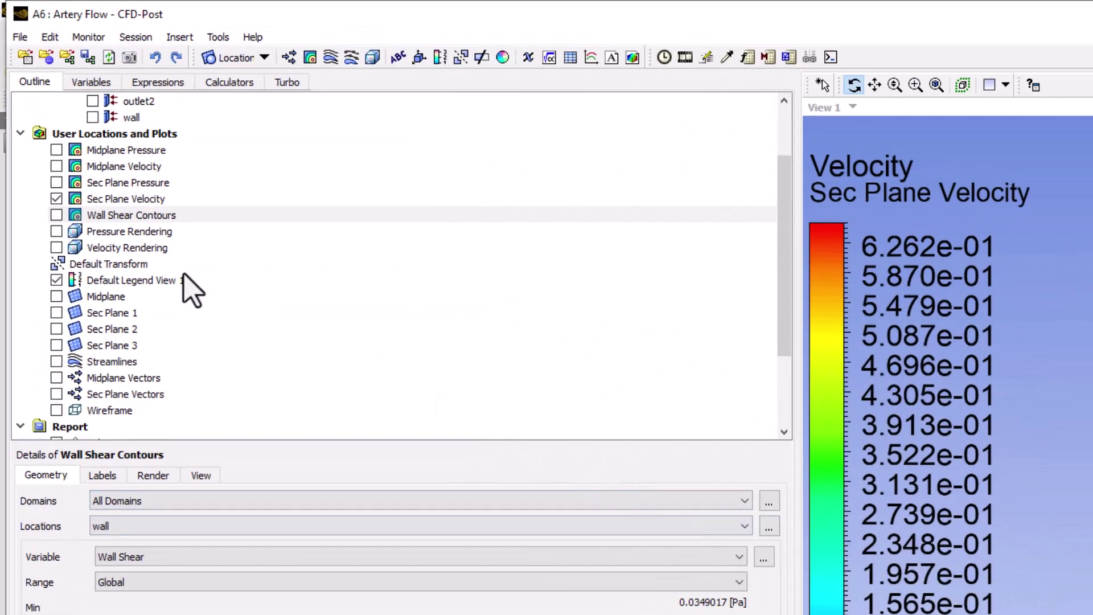
click(56, 215)
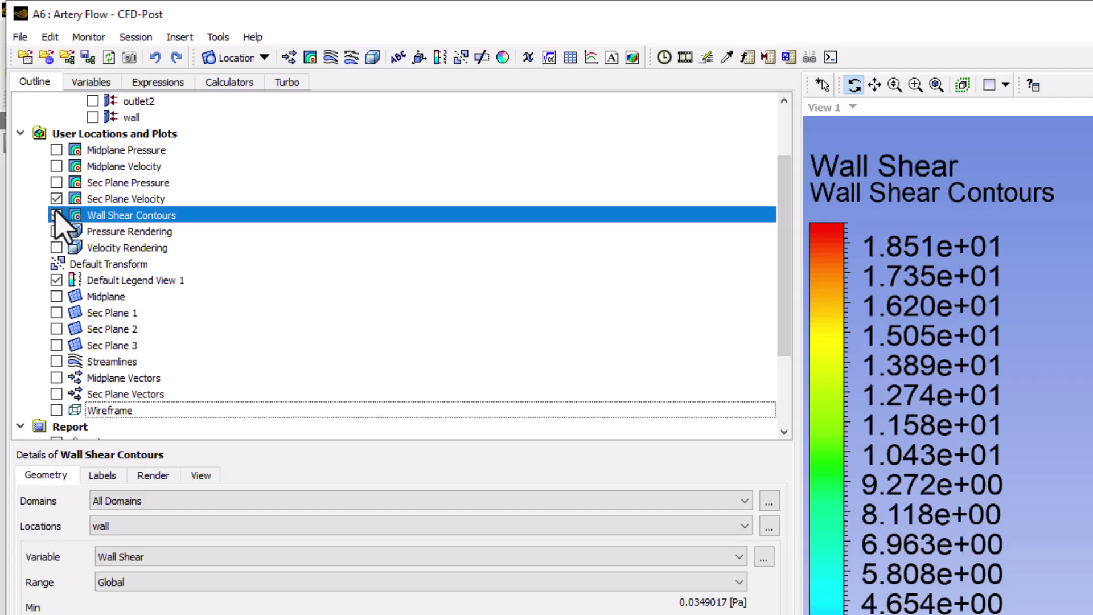
click(56, 199)
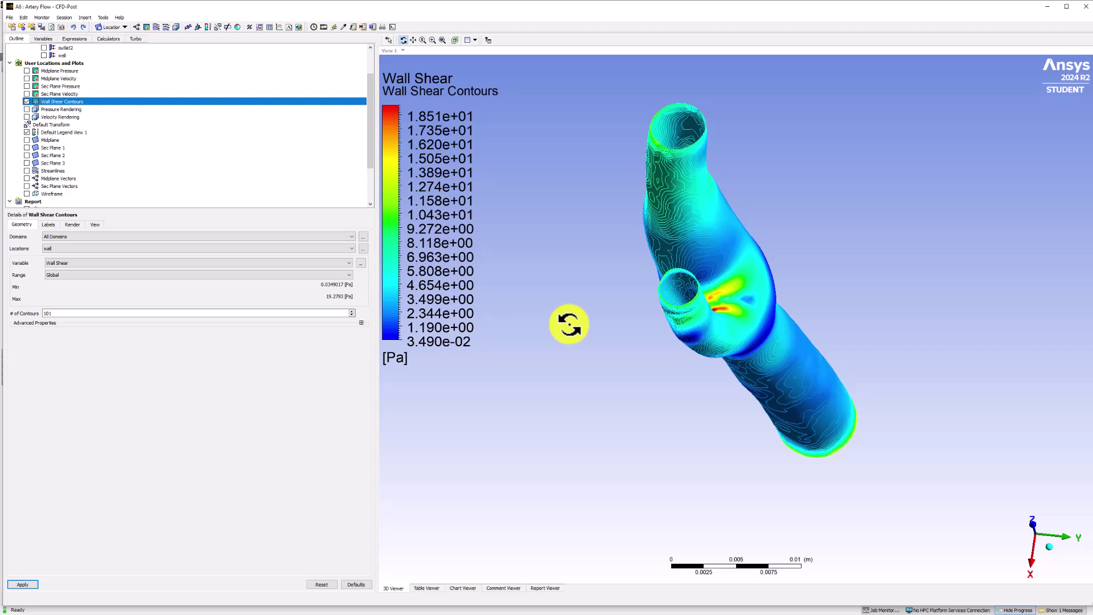
Turn the artery upright and disable Show Contour Lines in the contour's Render settings
drag(569, 325, 647, 426)
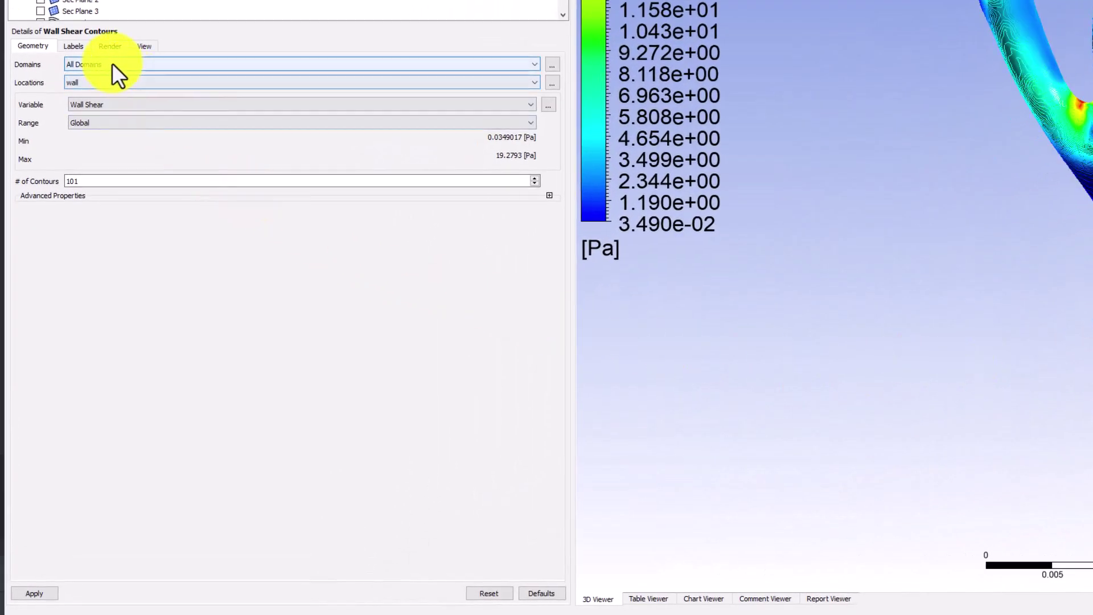
click(108, 50)
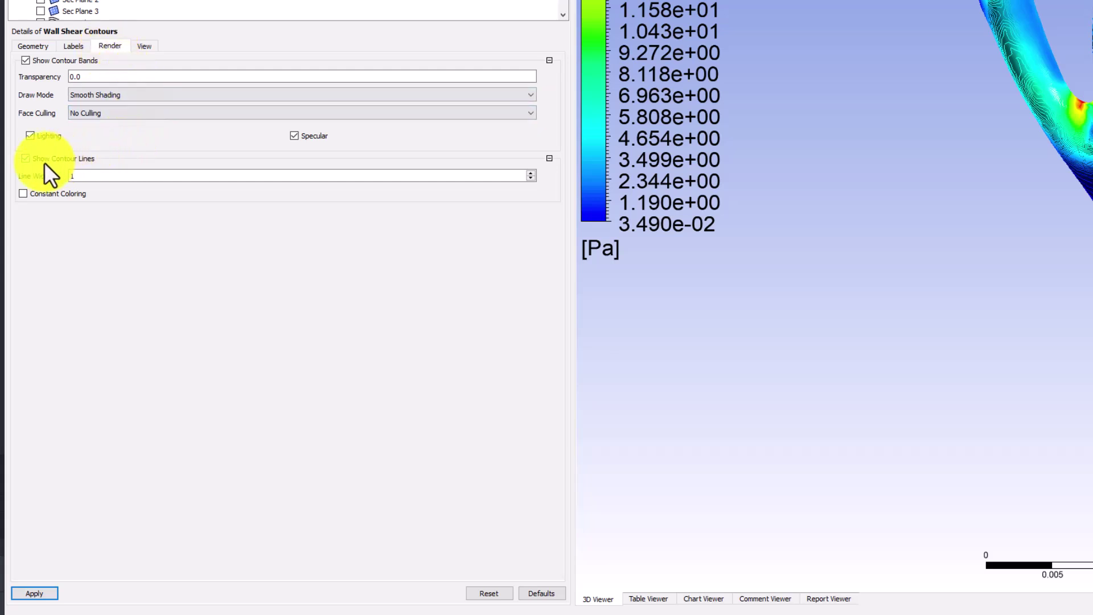
click(26, 159)
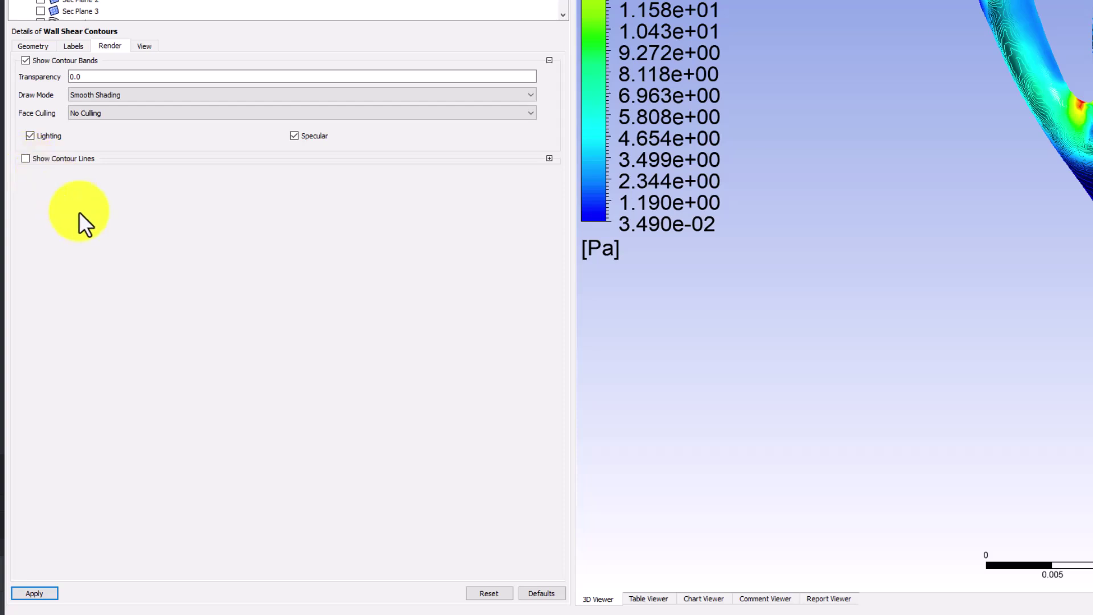
click(38, 593)
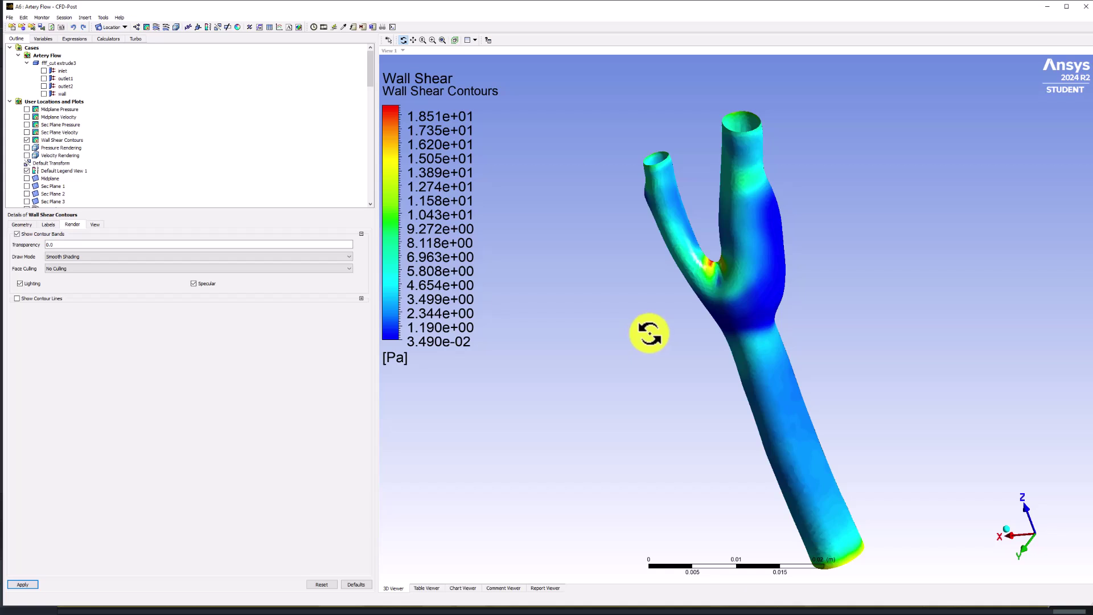
Orbit the artery to inspect the wall shear at the branch junction and outlets
drag(648, 331, 676, 395)
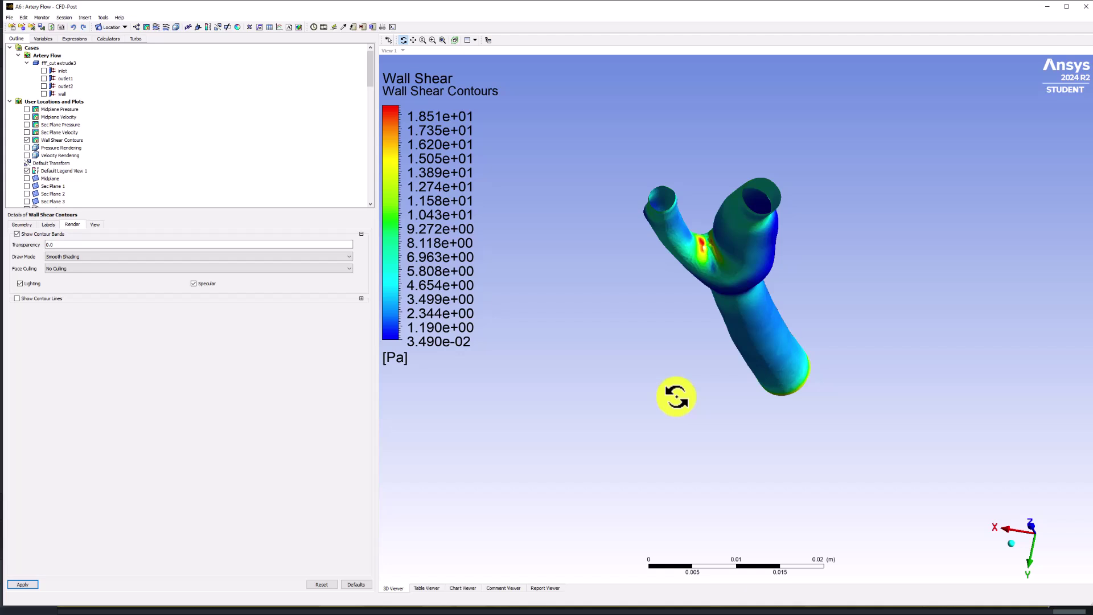
drag(677, 397, 715, 347)
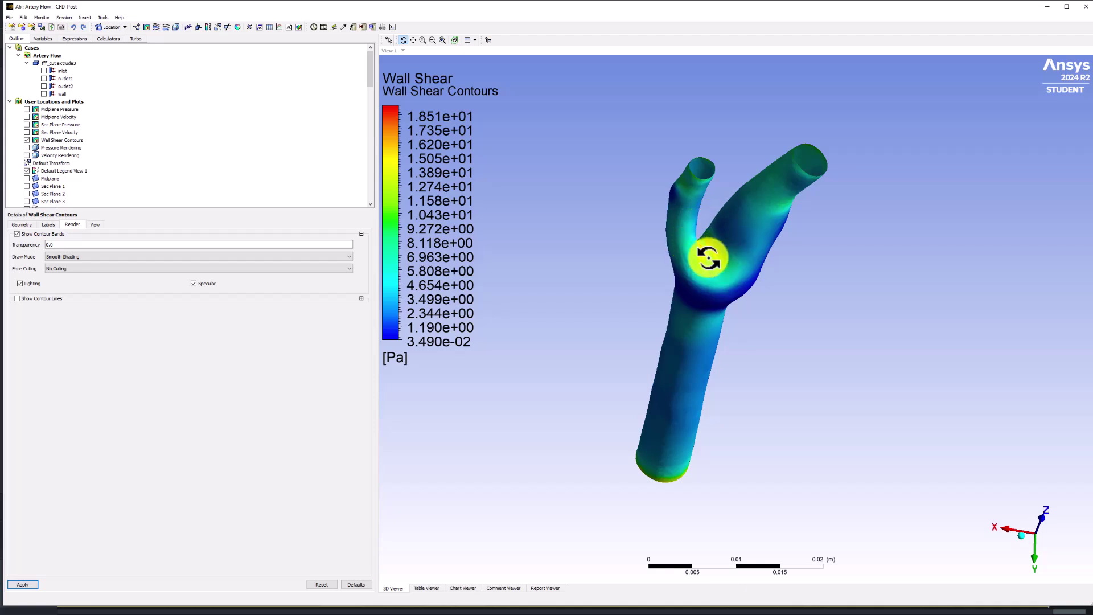
drag(708, 258, 680, 181)
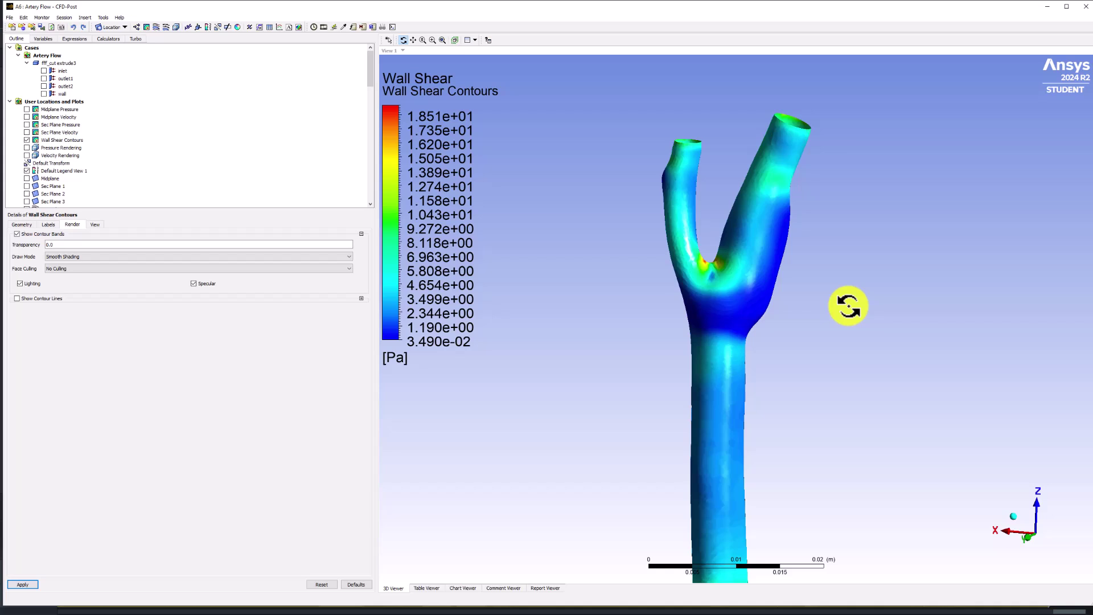
Exit CFD-Post to return to the Workbench project schematic
click(1083, 7)
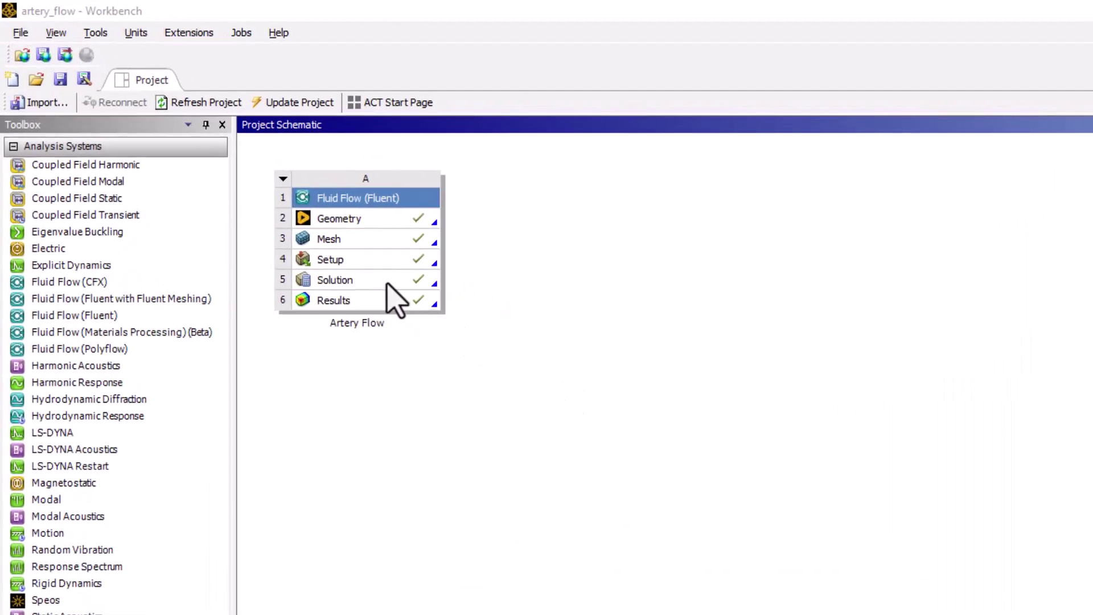
Launch Fluent from the Artery Flow system's Solution cell
click(387, 283)
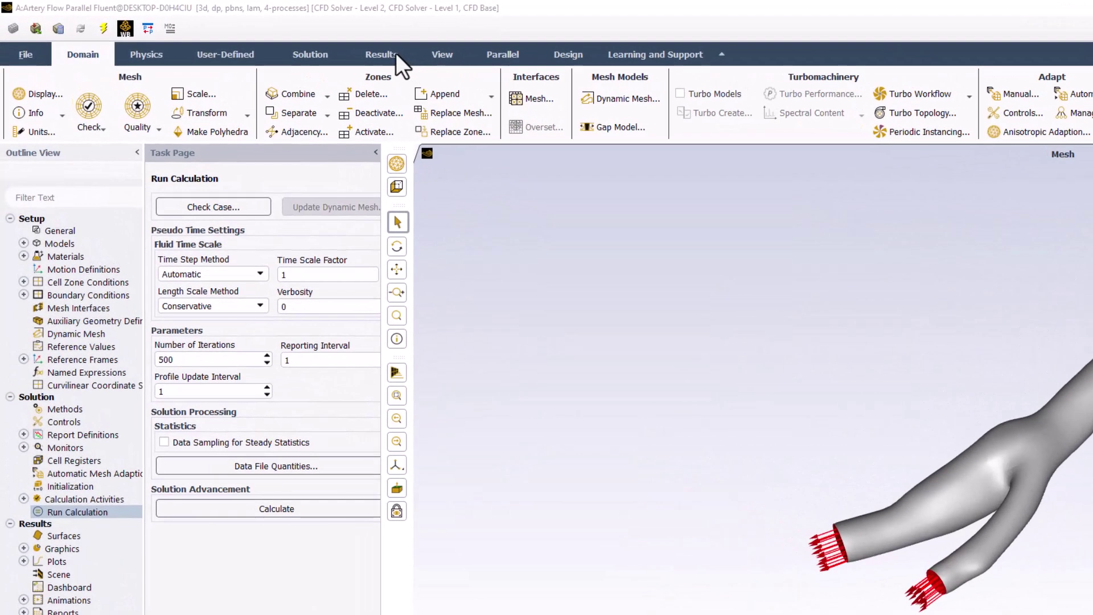
Create a new contour from the Results tab's Contours menu
click(391, 54)
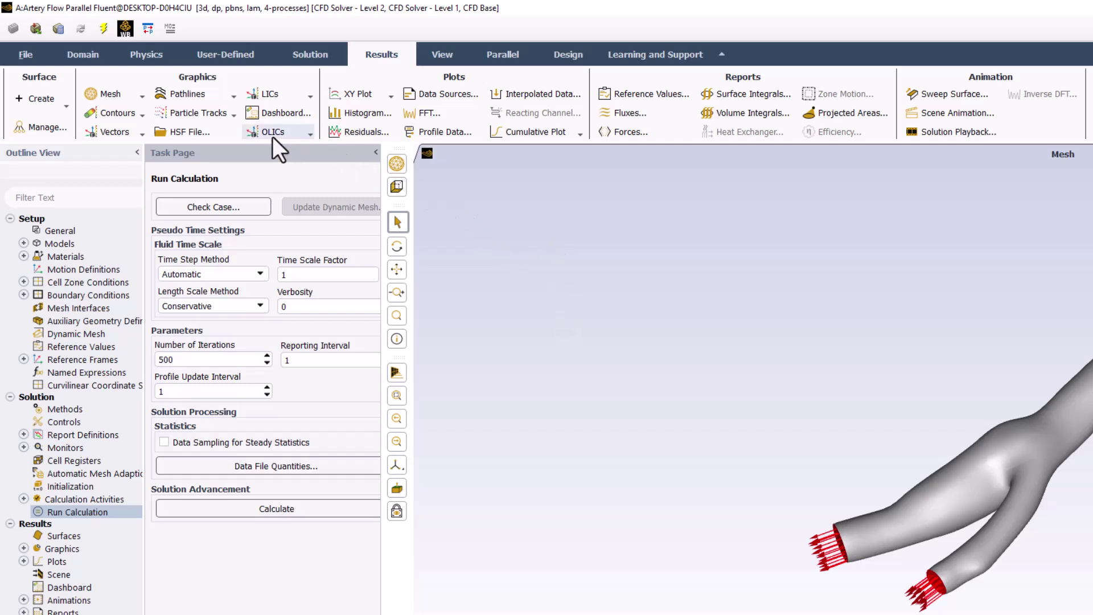
click(128, 118)
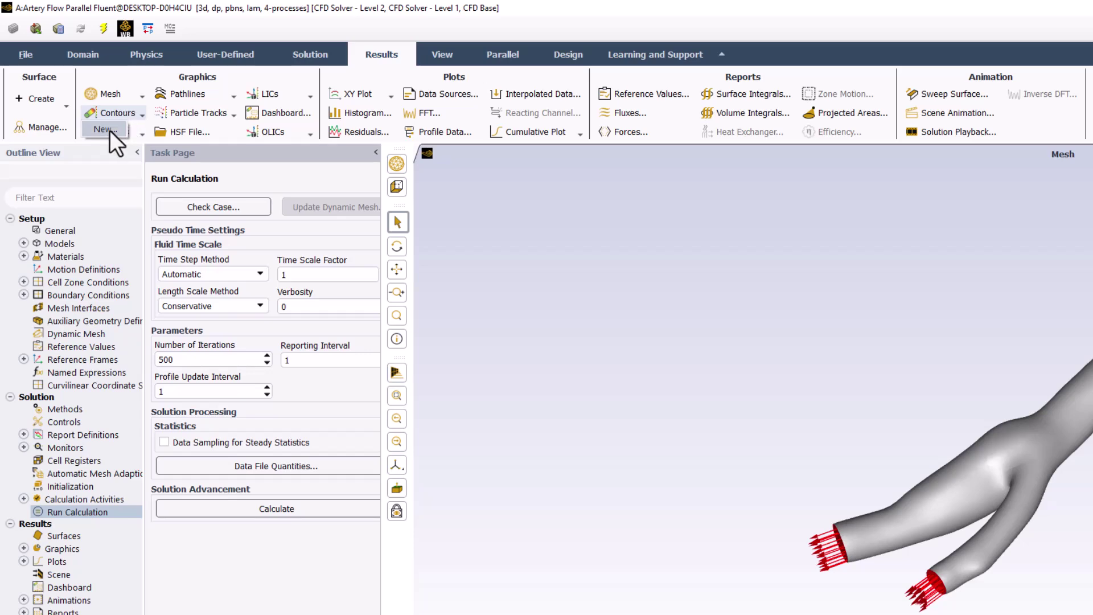
click(108, 129)
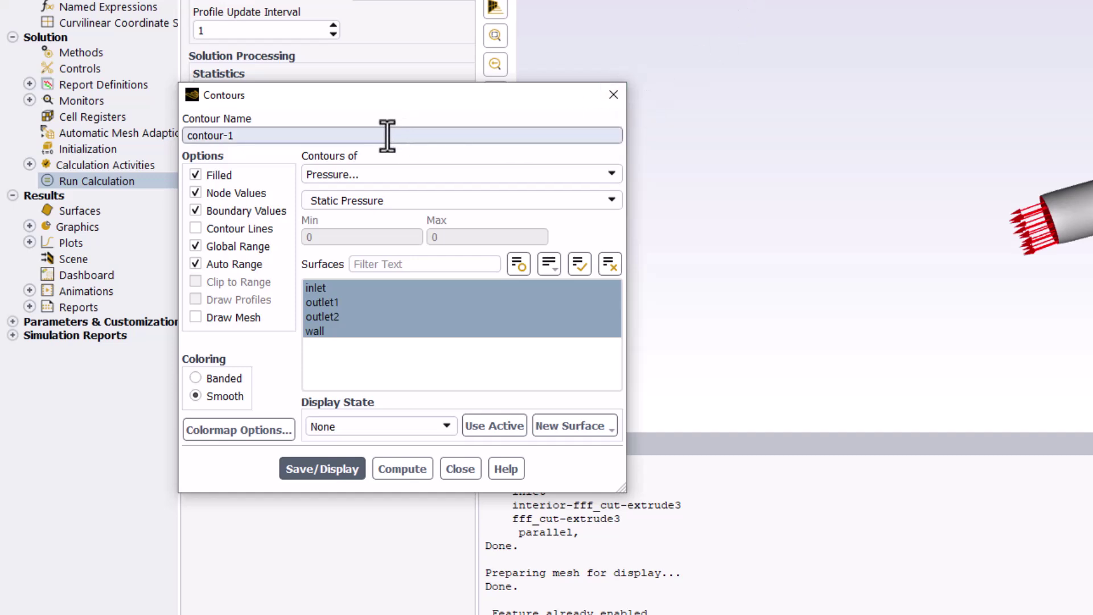
Name the contour wall-shear-contours, plot Wall Shear Stress on the wall surface only, and display it
drag(378, 134, 154, 127)
text(wal)
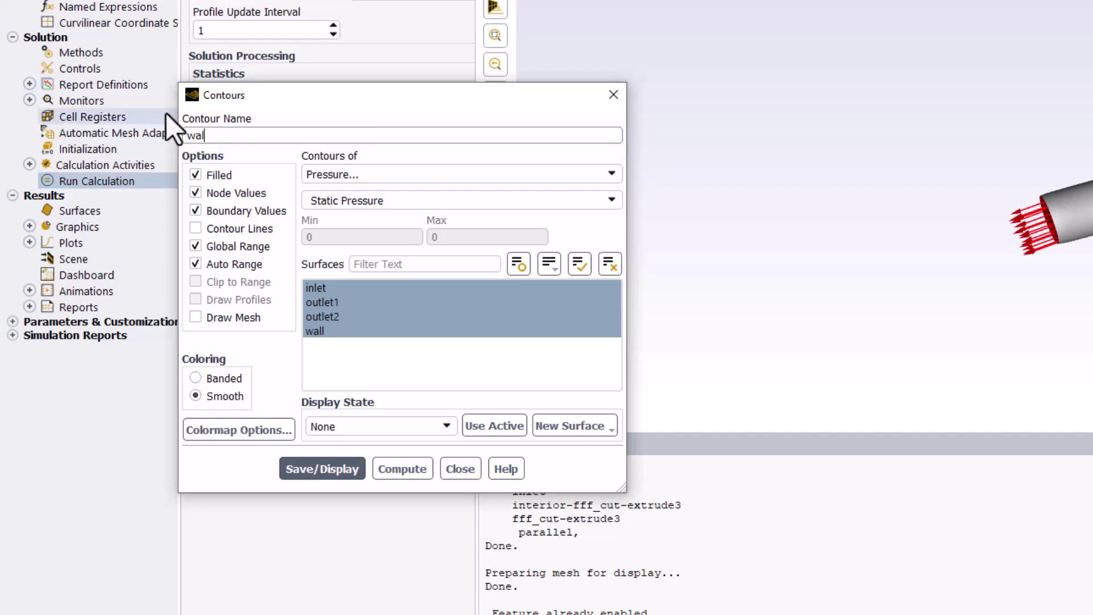
text(l-shear-contours)
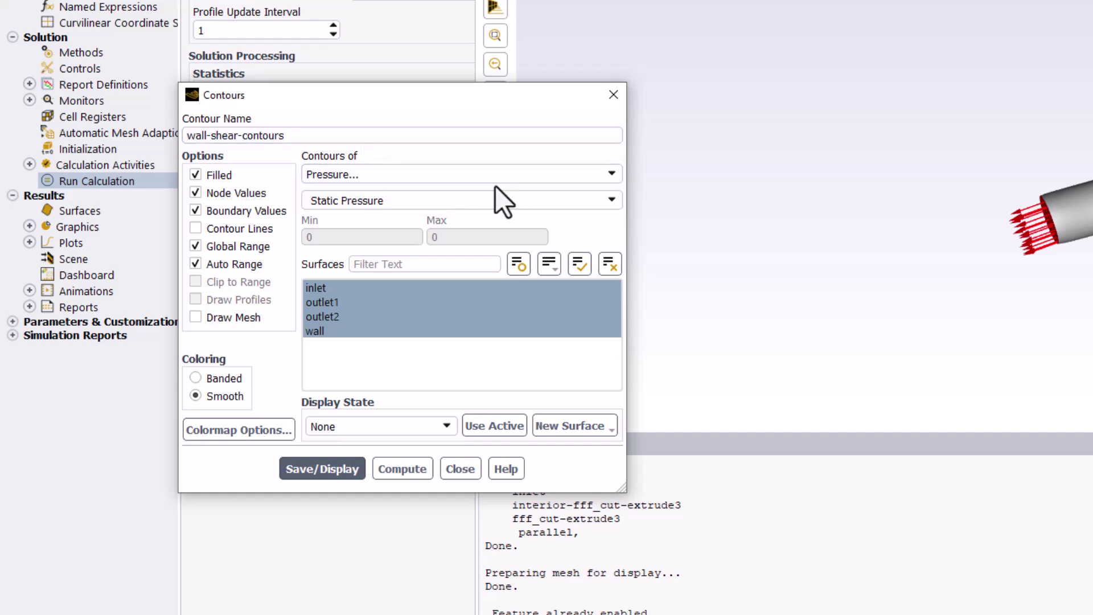
click(610, 173)
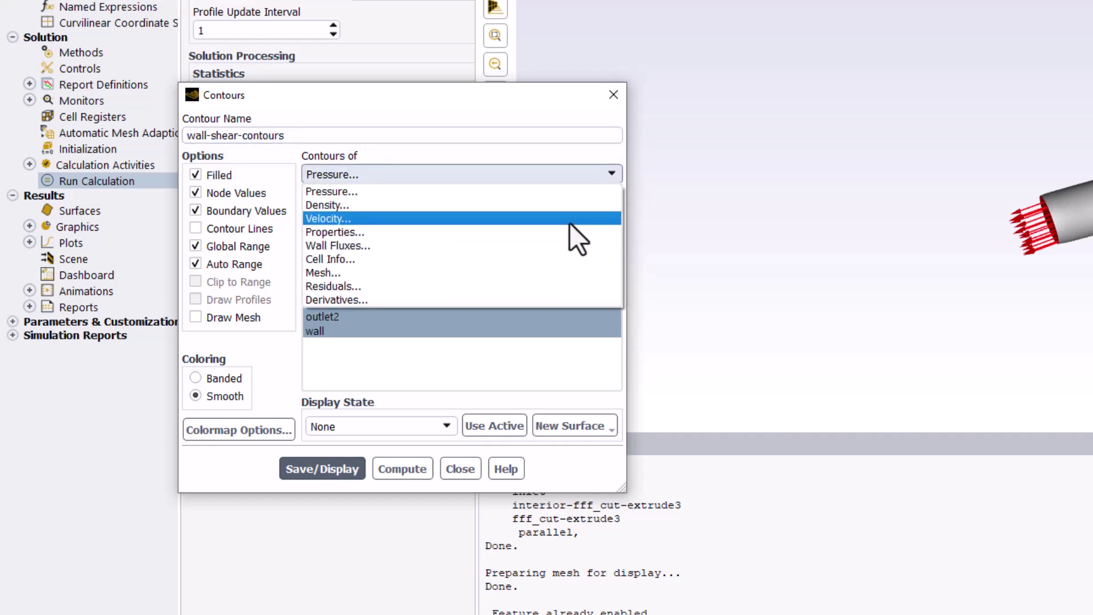
click(559, 245)
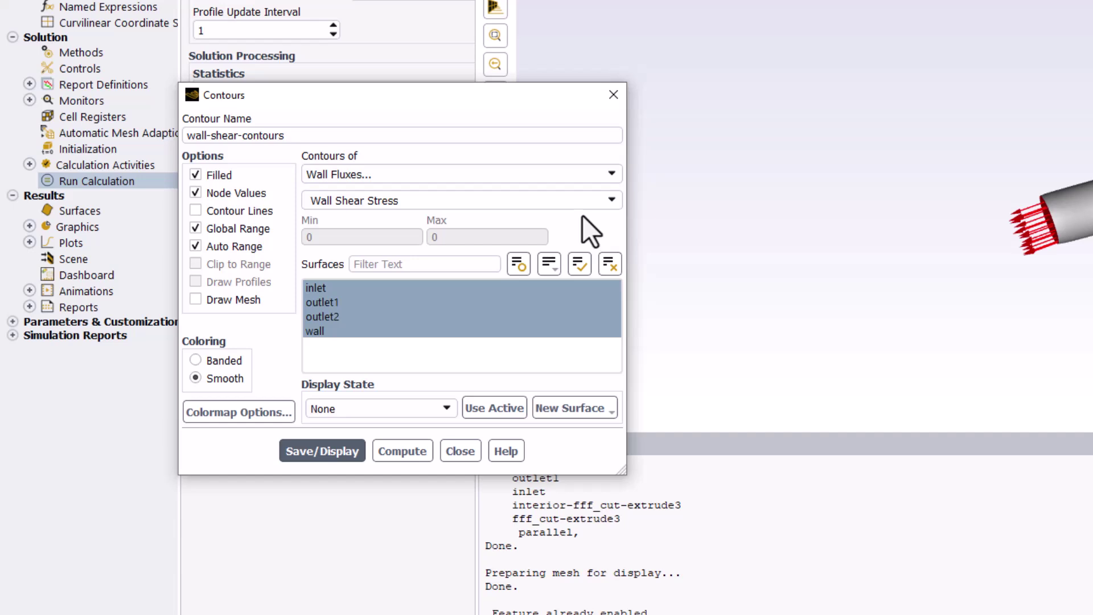
click(575, 315)
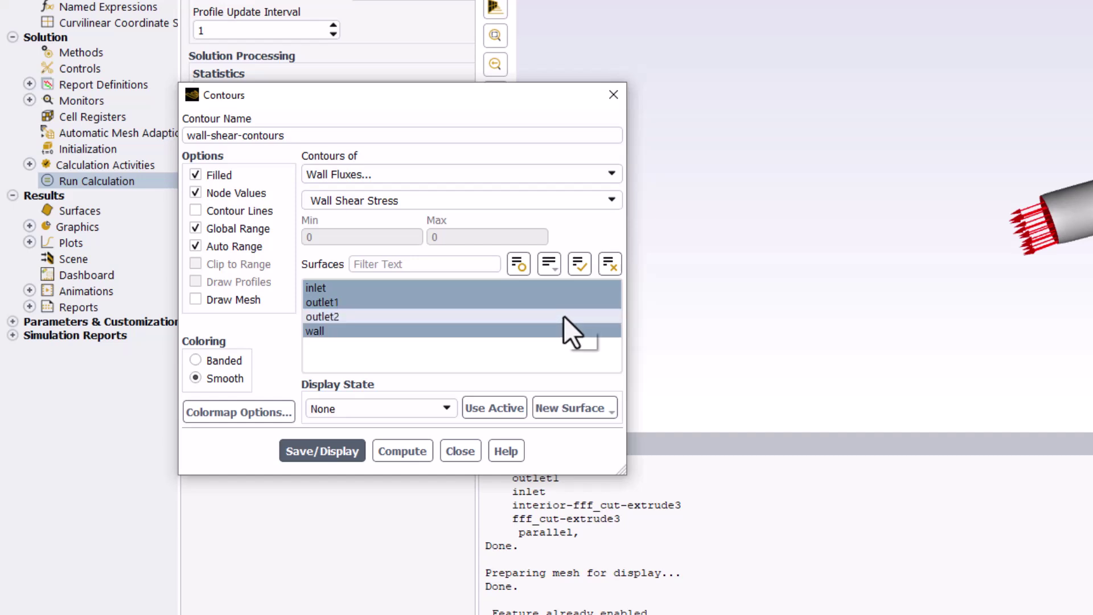
click(565, 302)
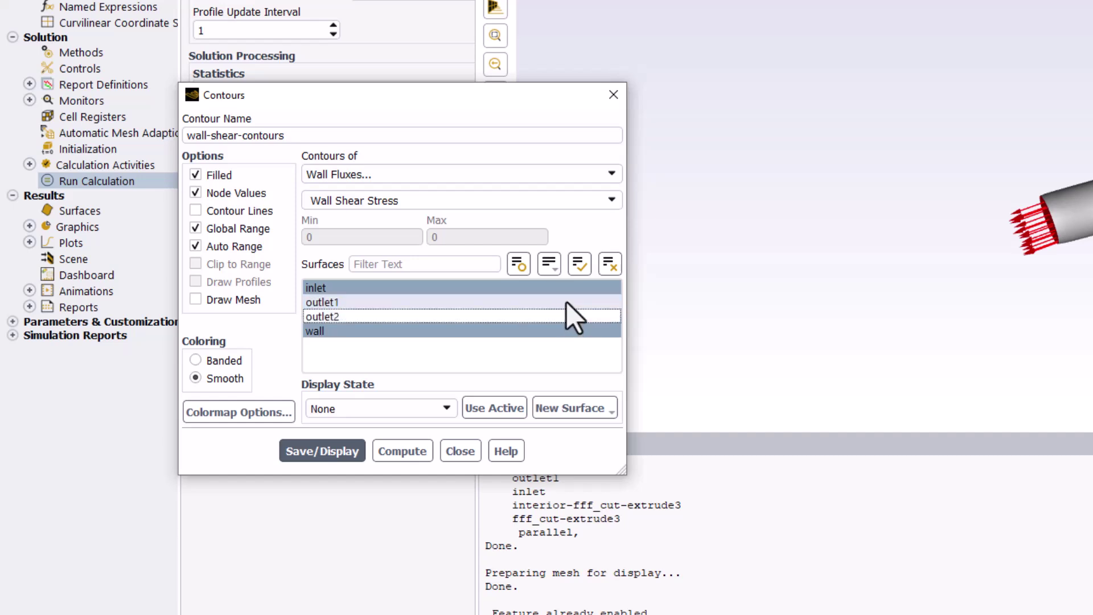
click(570, 291)
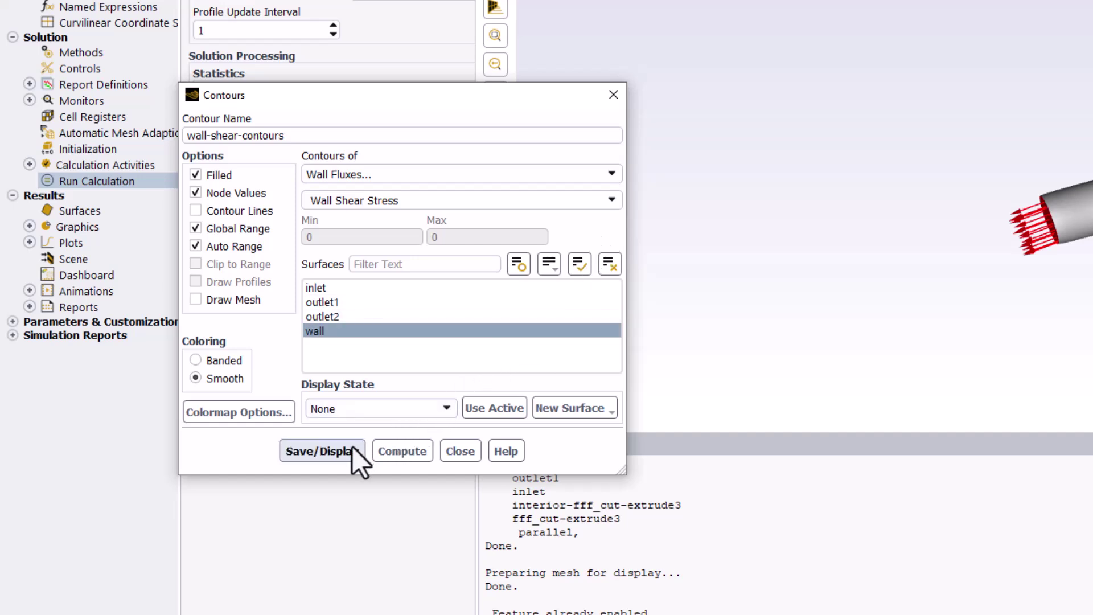
click(315, 451)
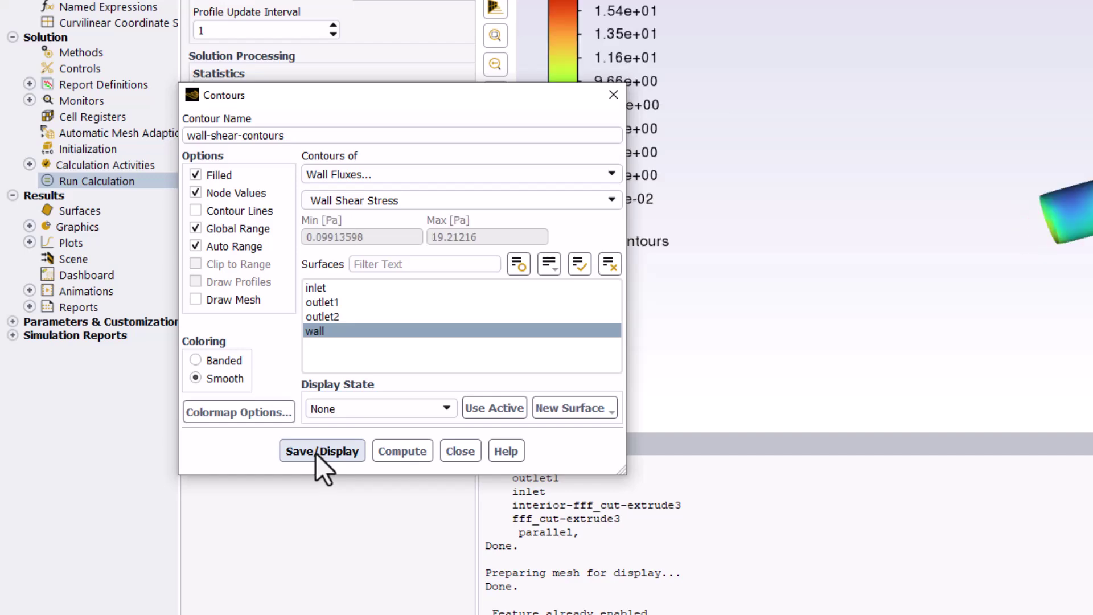
Close the Contours dialog and rotate the artery to view peak shear near 19.2 Pa at the junction
click(451, 453)
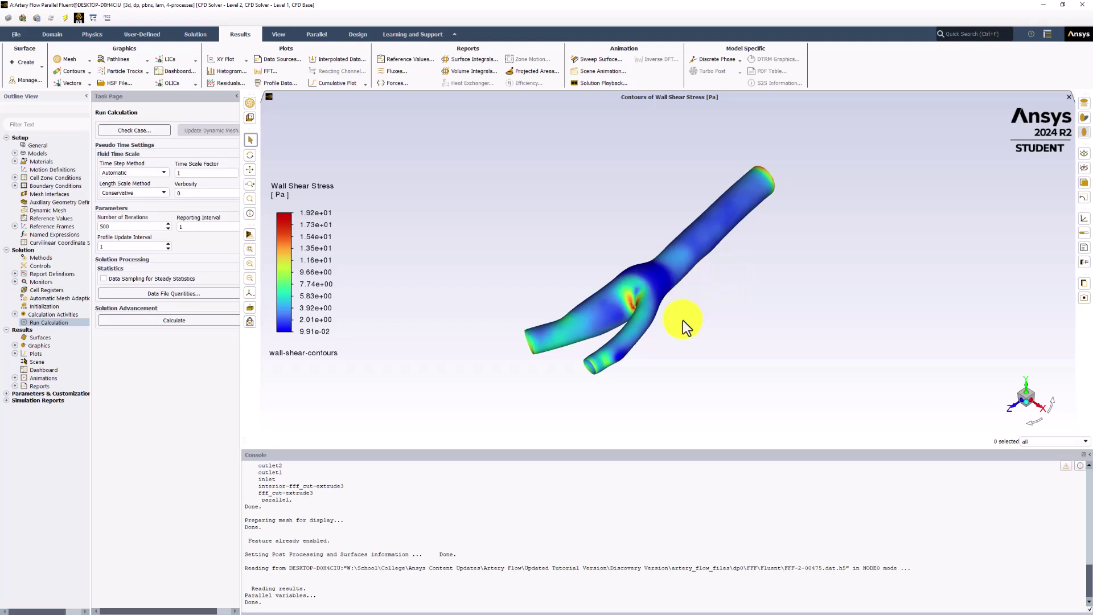
drag(682, 320, 804, 330)
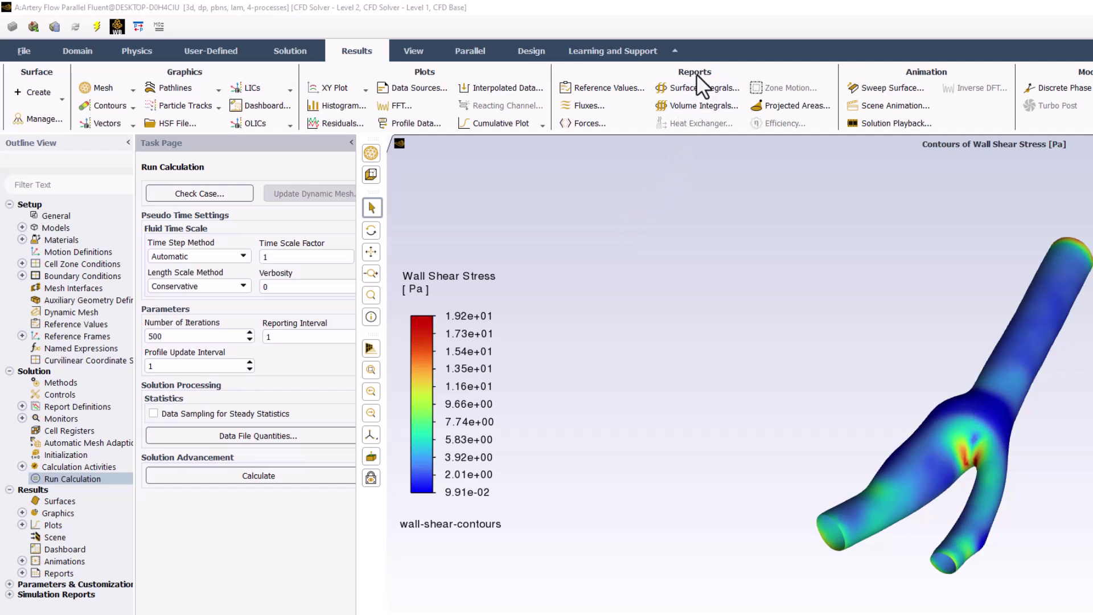
Set up a Mass Flow Rate flux report for inlet, outlet1 and outlet2
click(629, 111)
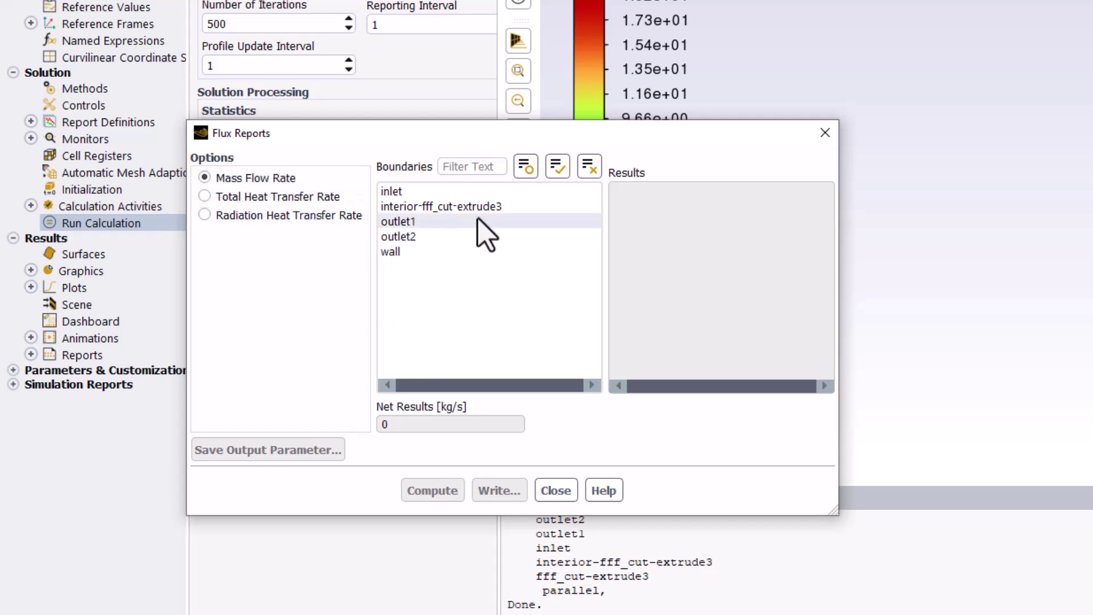
click(523, 194)
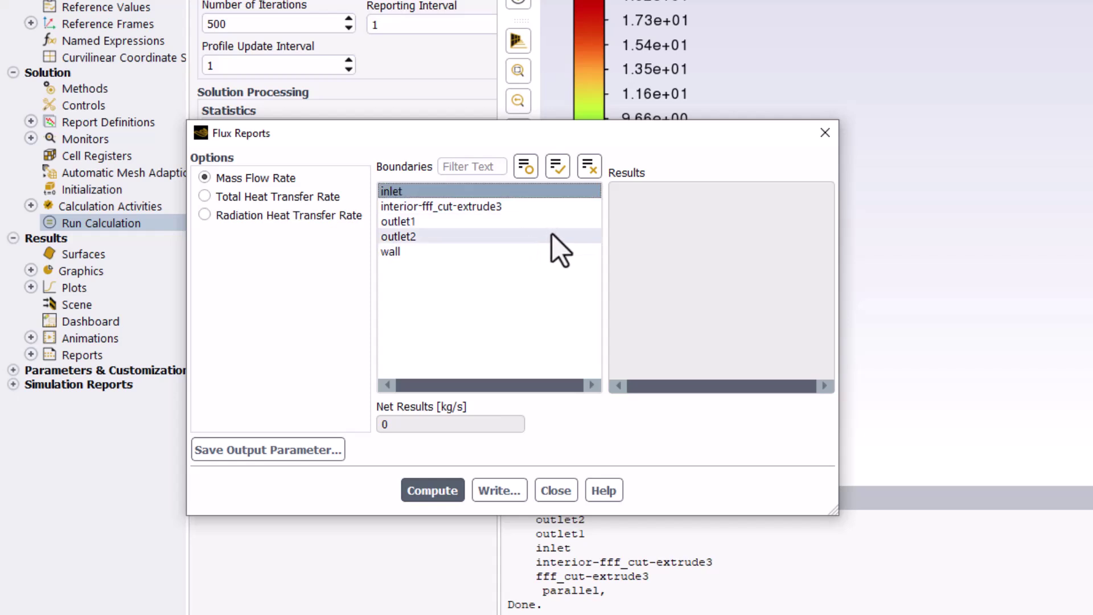
click(568, 223)
click(568, 235)
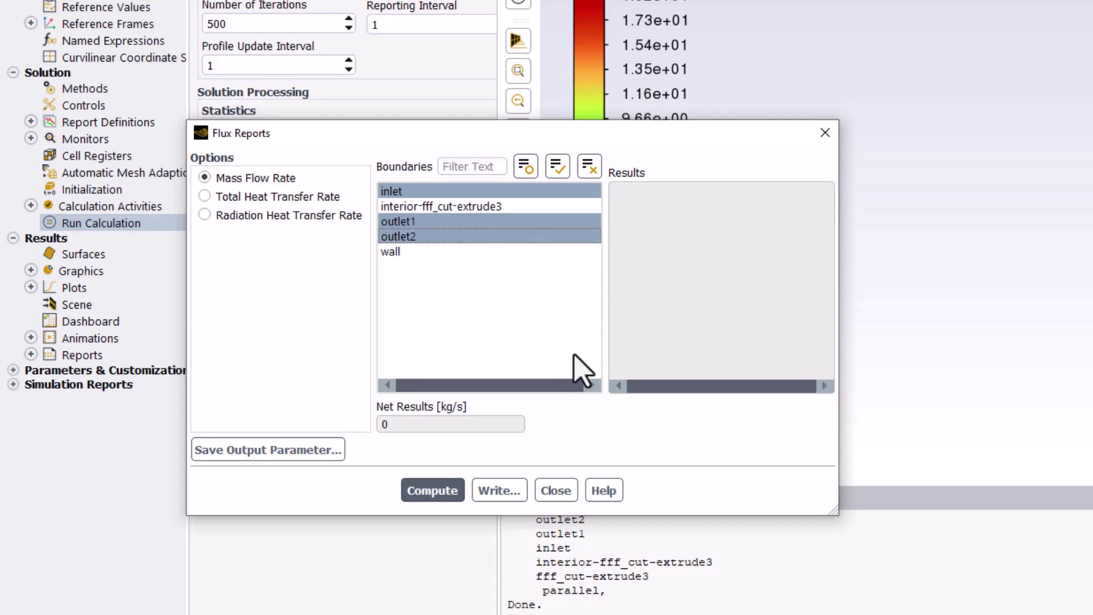
Compute the mass flow rates (inlet 0.01025657, net -5.893382e-11 kg/s) and close the dialog
click(448, 490)
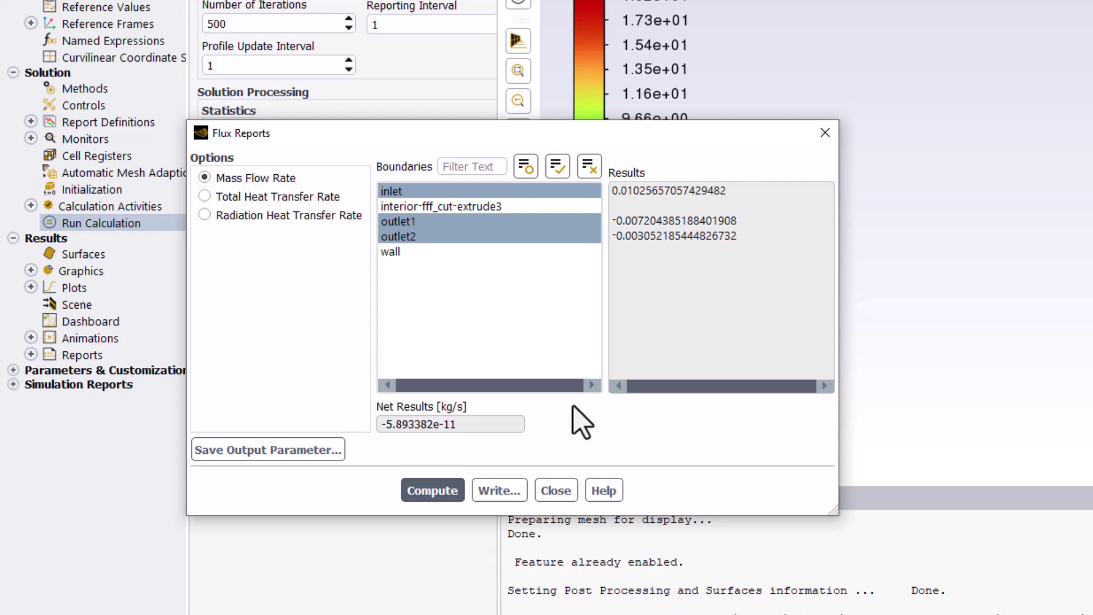
click(556, 490)
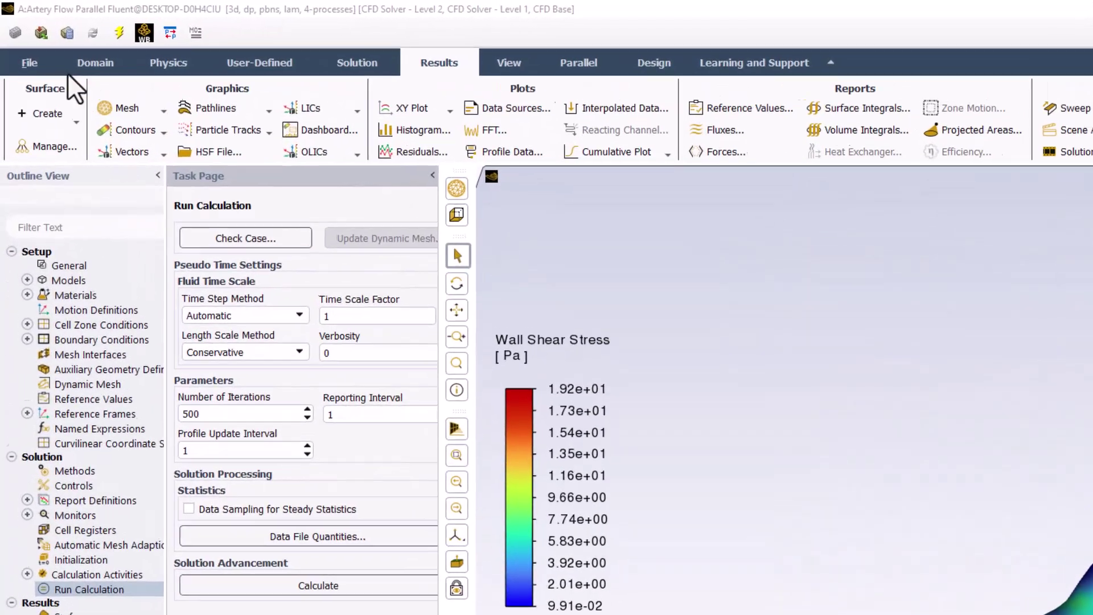
Save the project, applying the changed settings to current and future calculations
click(46, 61)
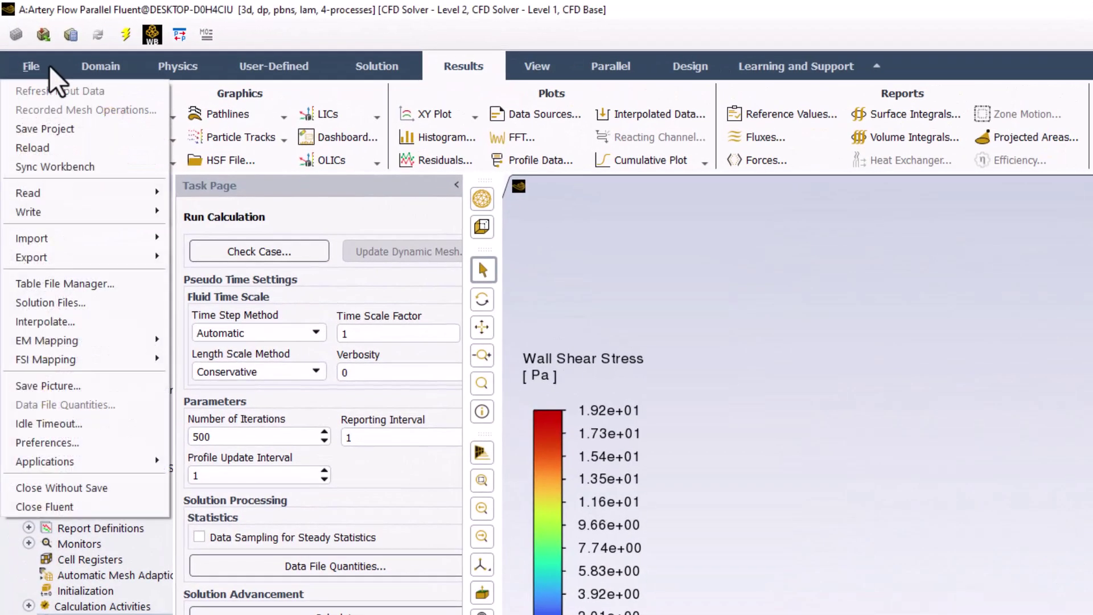
click(83, 129)
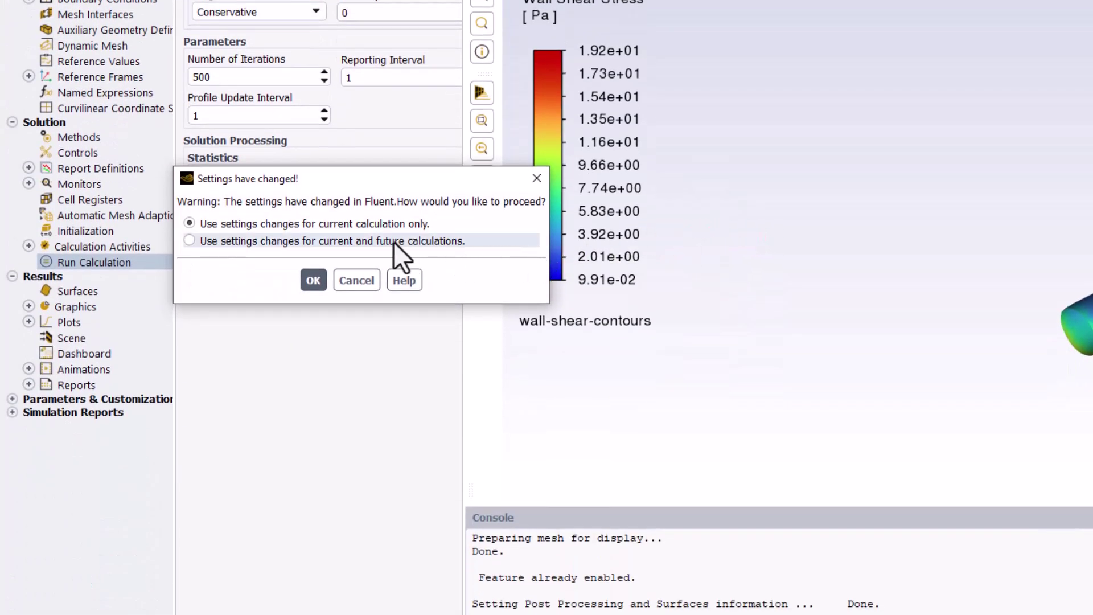
click(464, 241)
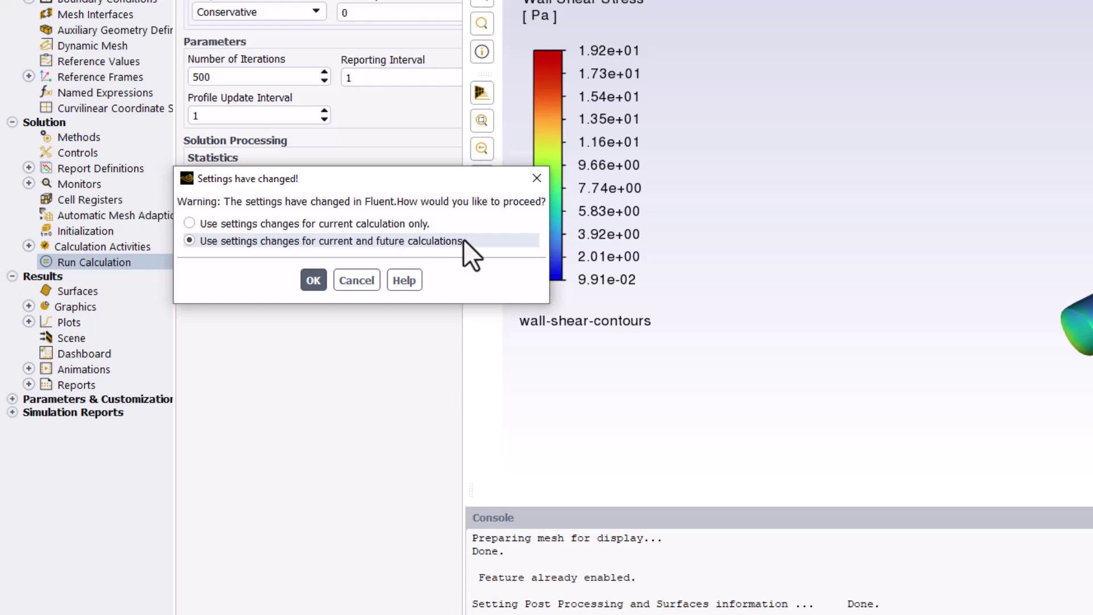